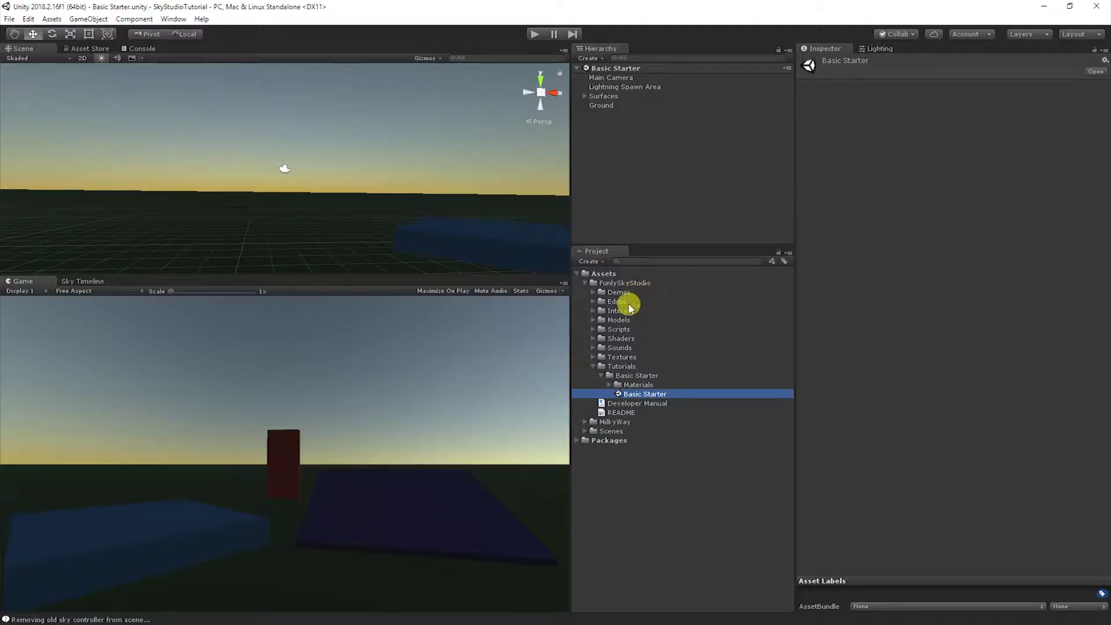
# Step: Duplicate the Tutorials > Basic Starter scene as Basic Starter 1 and open the copy
pyautogui.click(624, 366)
pyautogui.click(647, 376)
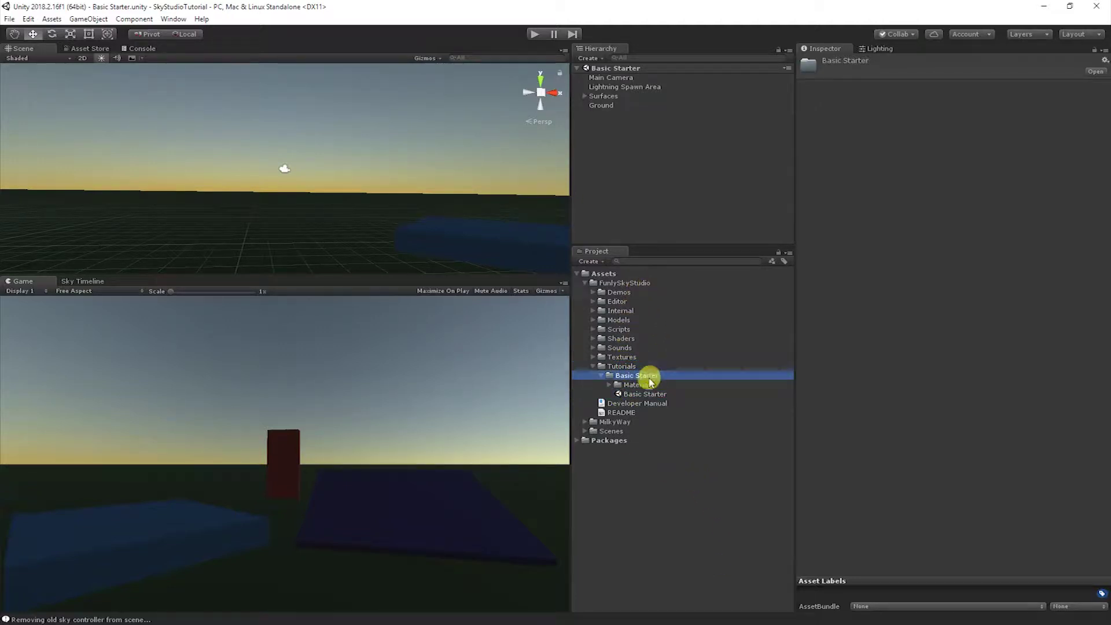
pyautogui.click(641, 394)
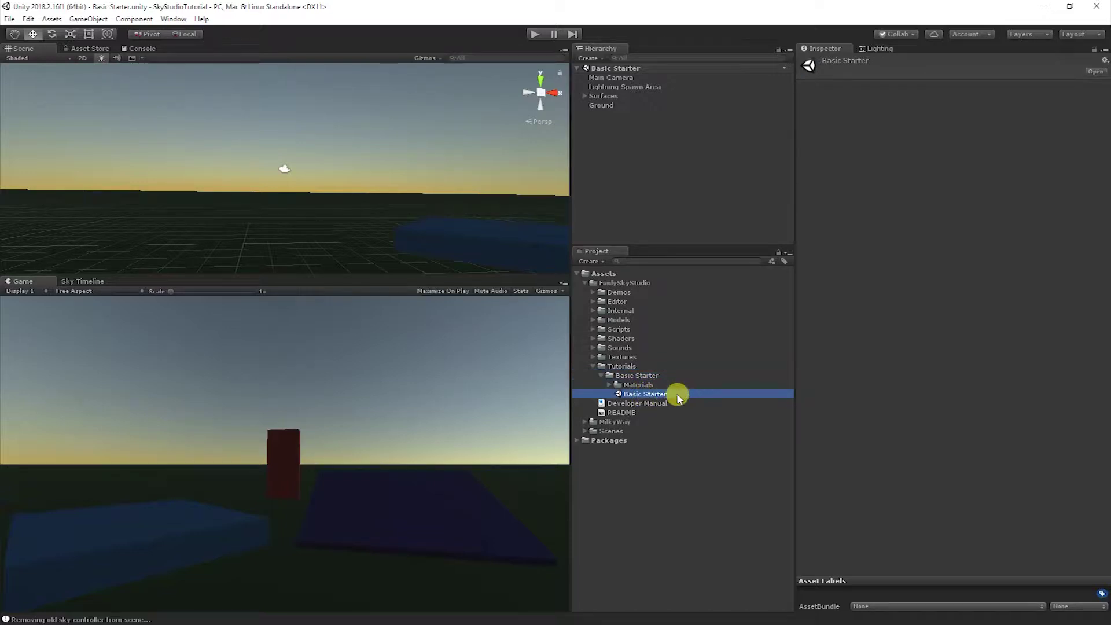
pyautogui.hotkey('ctrl', 'd')
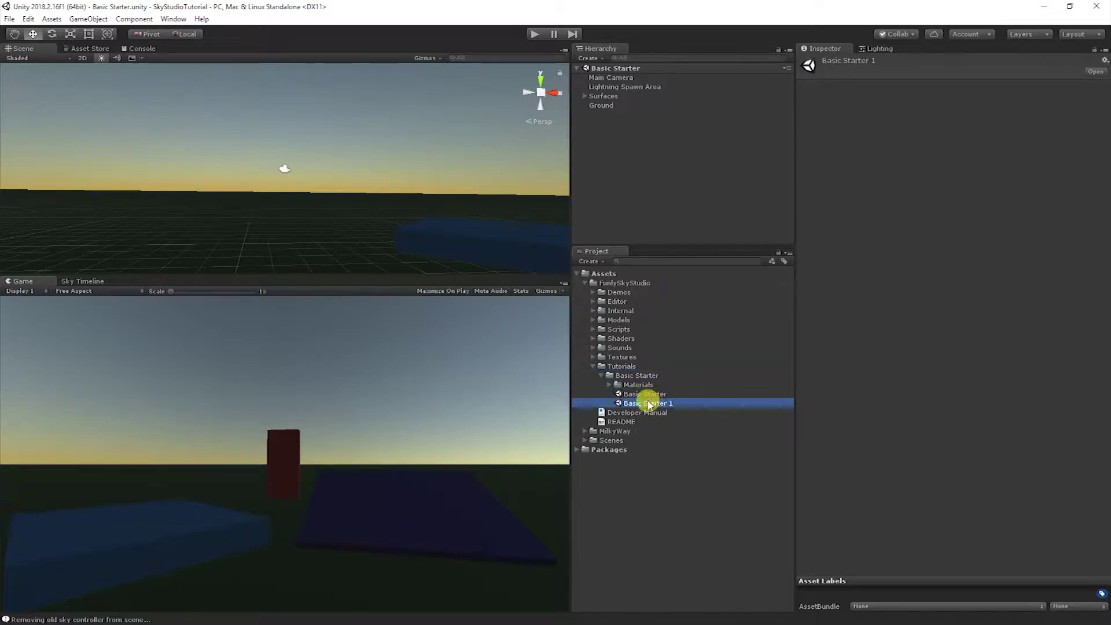
pyautogui.doubleClick(647, 403)
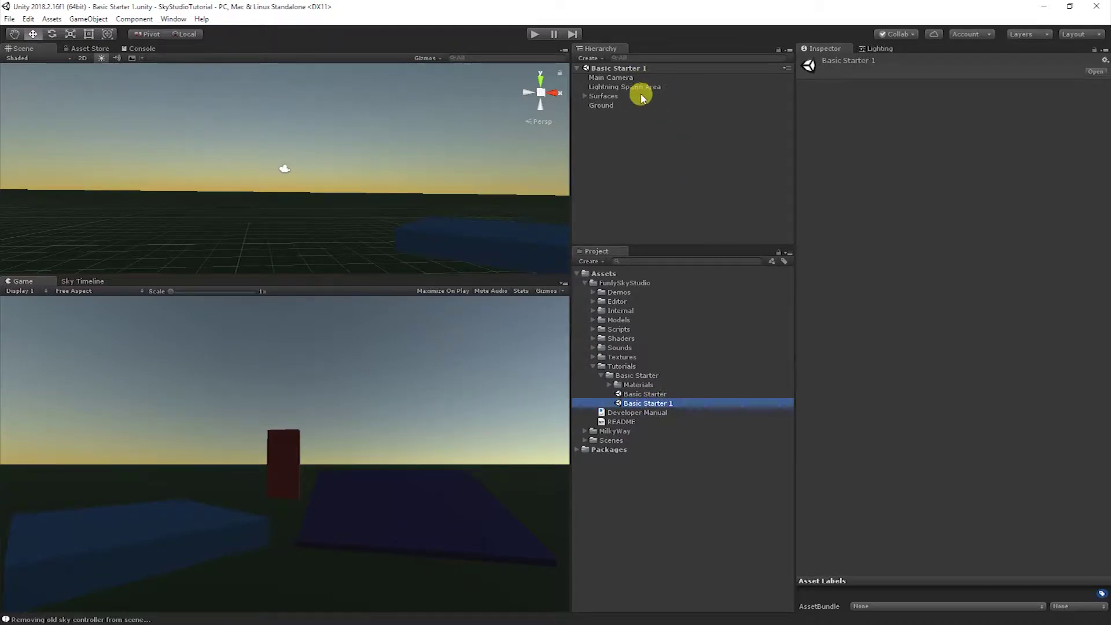
pyautogui.click(177, 19)
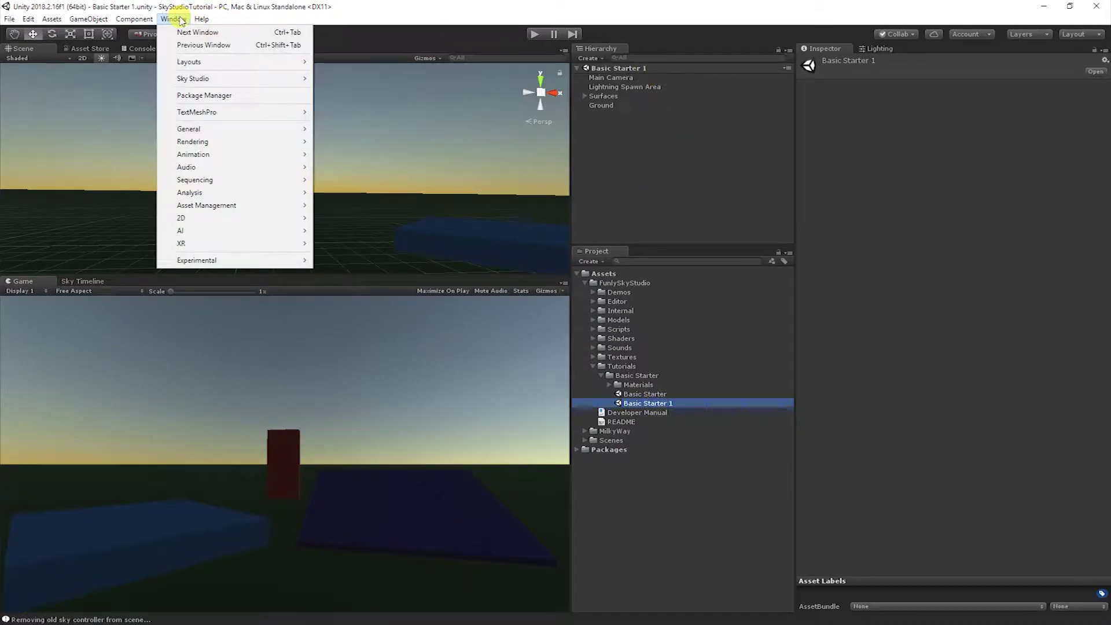
# Step: Use Sky Studio Setup Sky to create a sky system from the 3D Night Cloudy Sky - Dark Clouds preset
pyautogui.moveTo(218, 79)
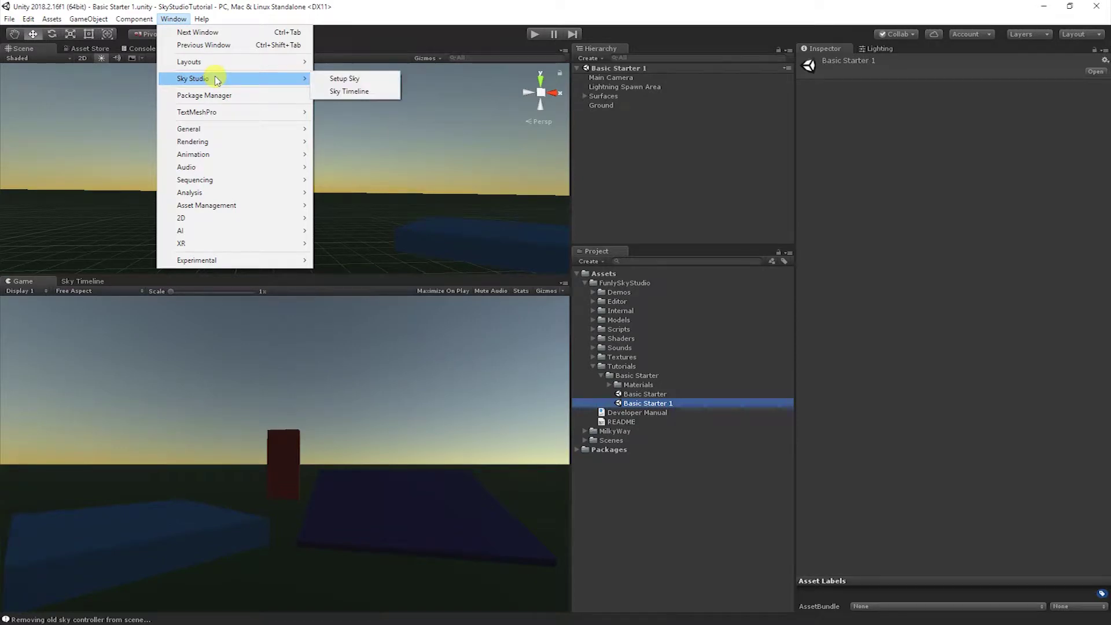
pyautogui.click(346, 79)
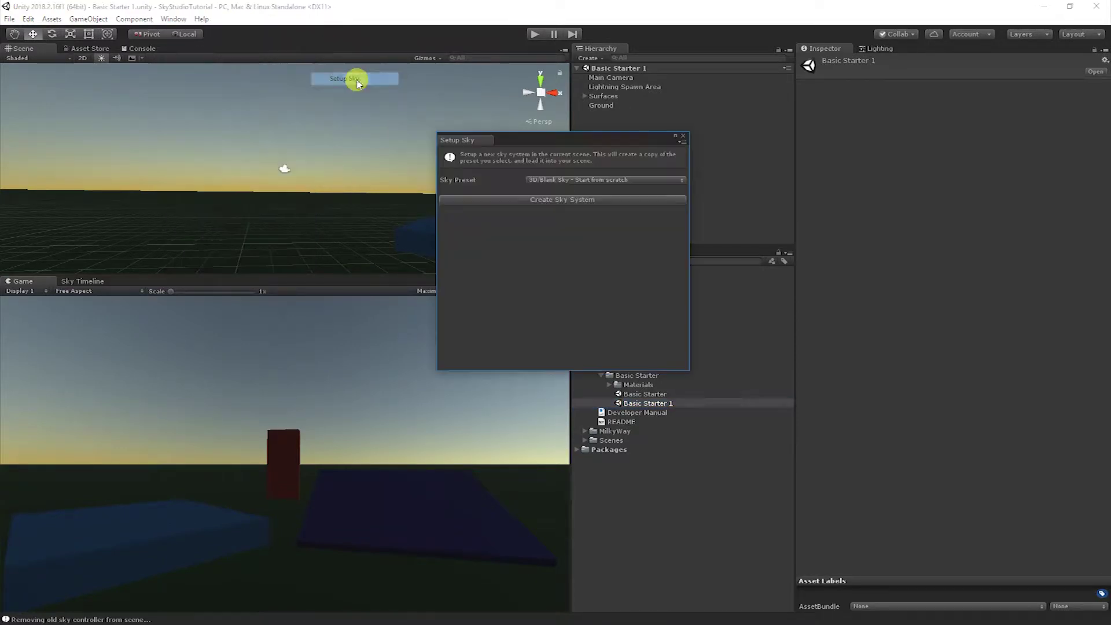
pyautogui.click(596, 180)
pyautogui.moveTo(585, 192)
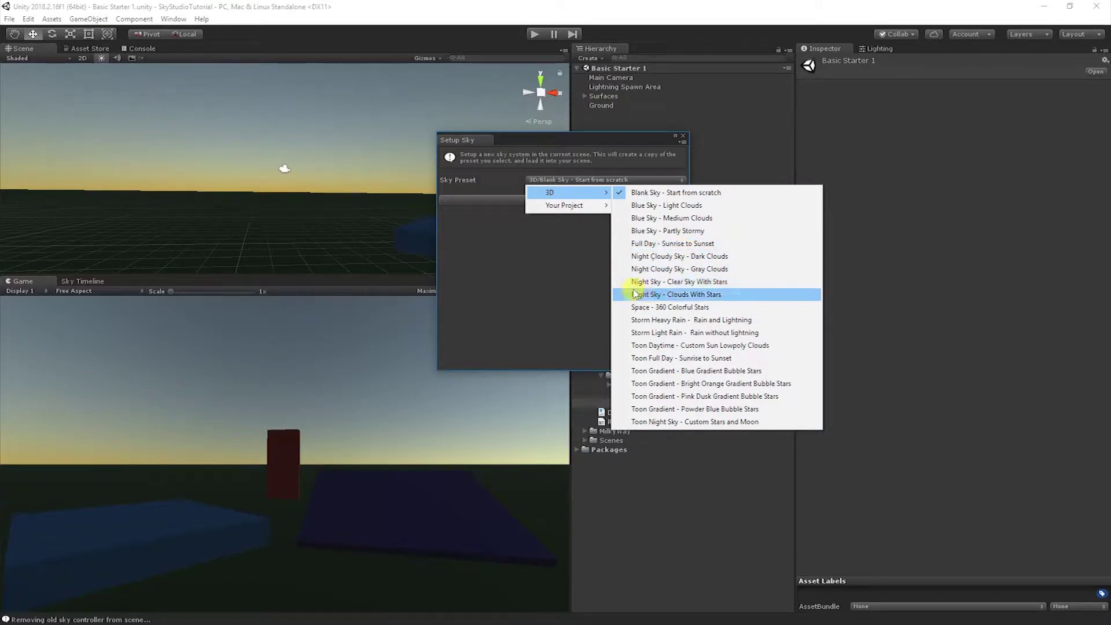
pyautogui.click(654, 256)
pyautogui.click(600, 198)
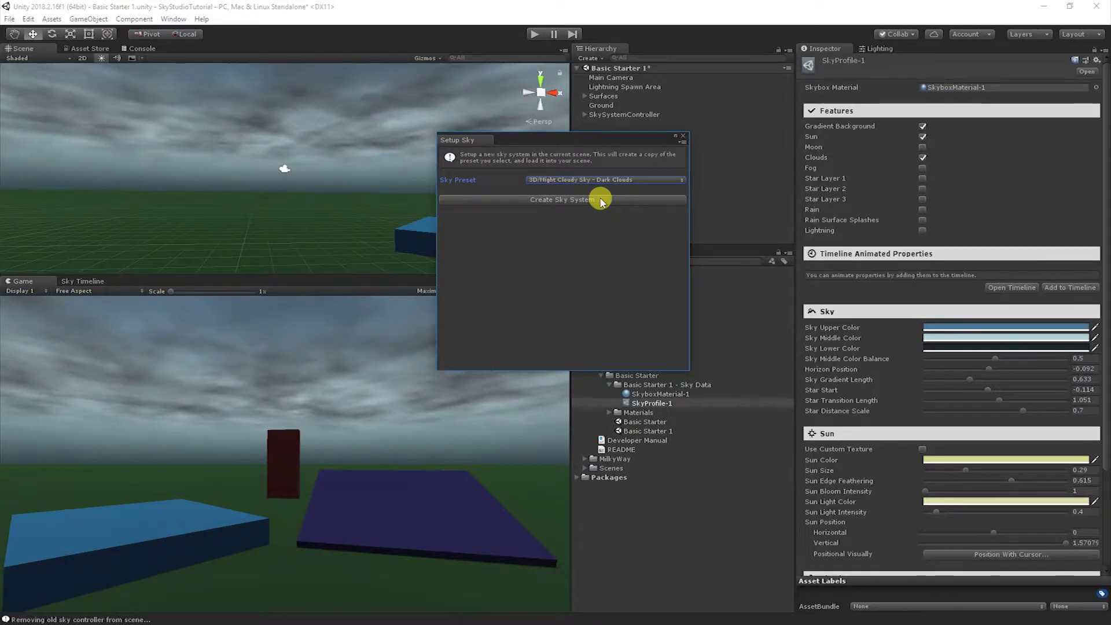
pyautogui.click(683, 137)
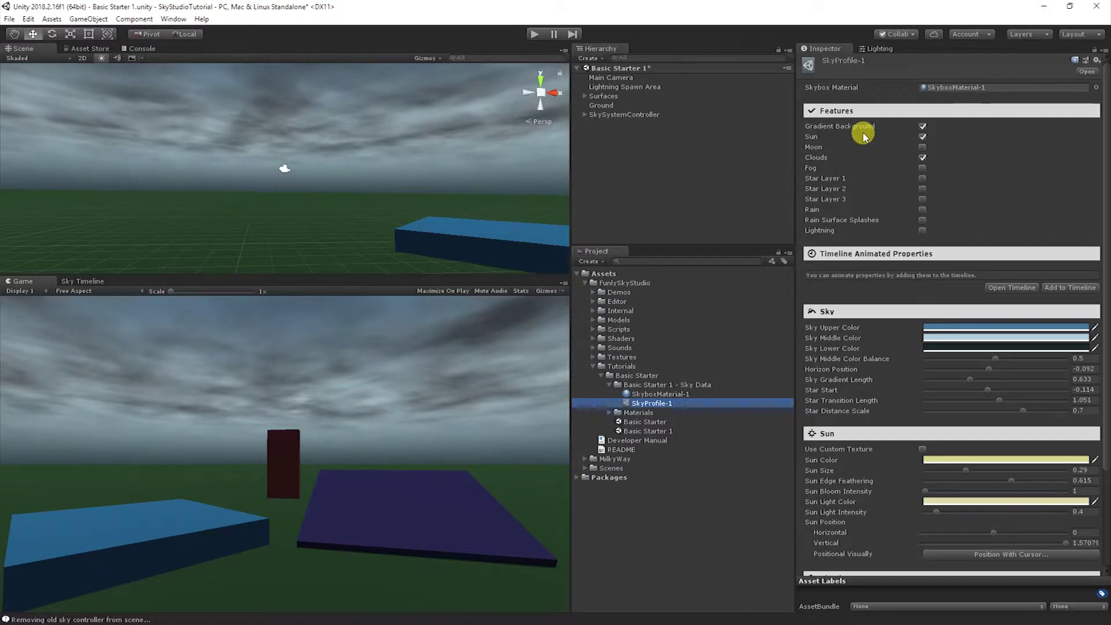
# Step: Show the Lighting settings window with SkyboxMaterial-1 as skybox and SunLight as sun source
pyautogui.click(884, 49)
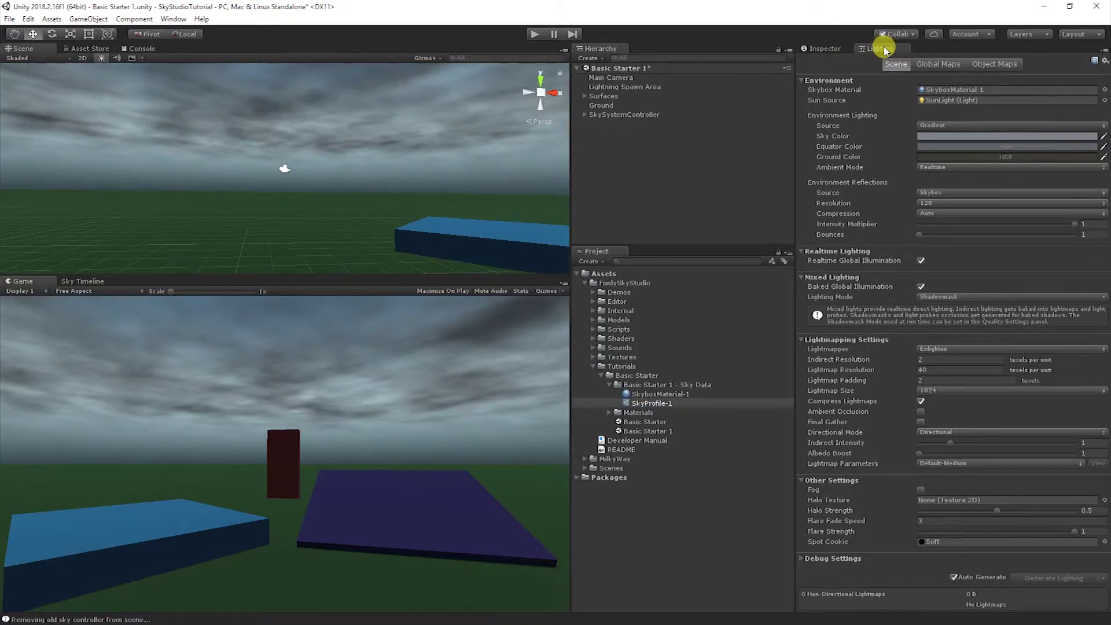
pyautogui.click(172, 19)
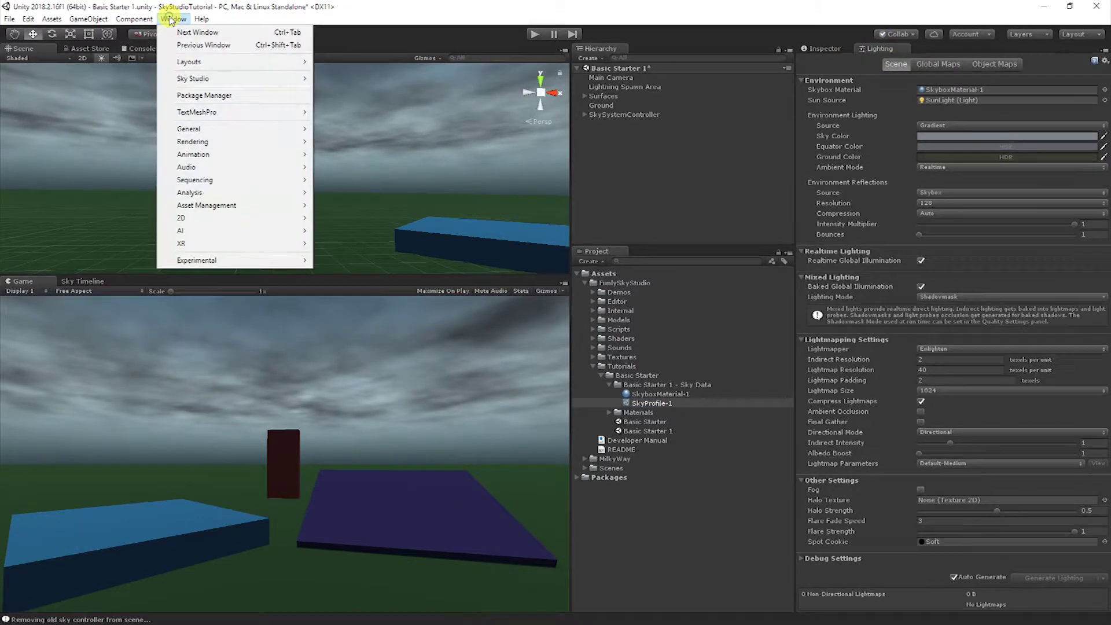
pyautogui.moveTo(191, 132)
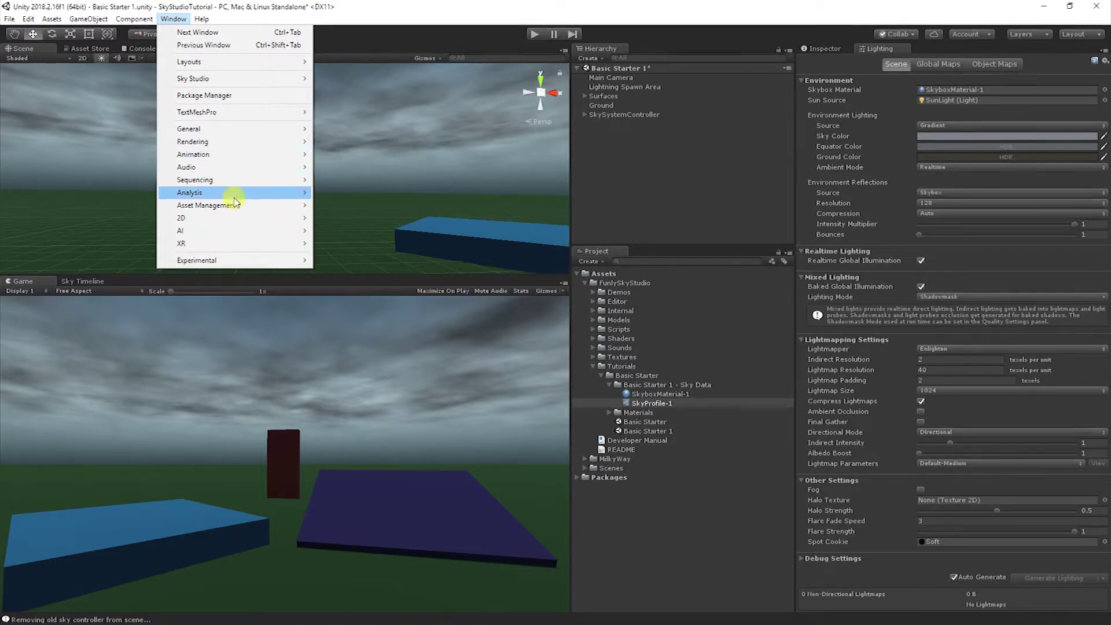
pyautogui.click(524, 8)
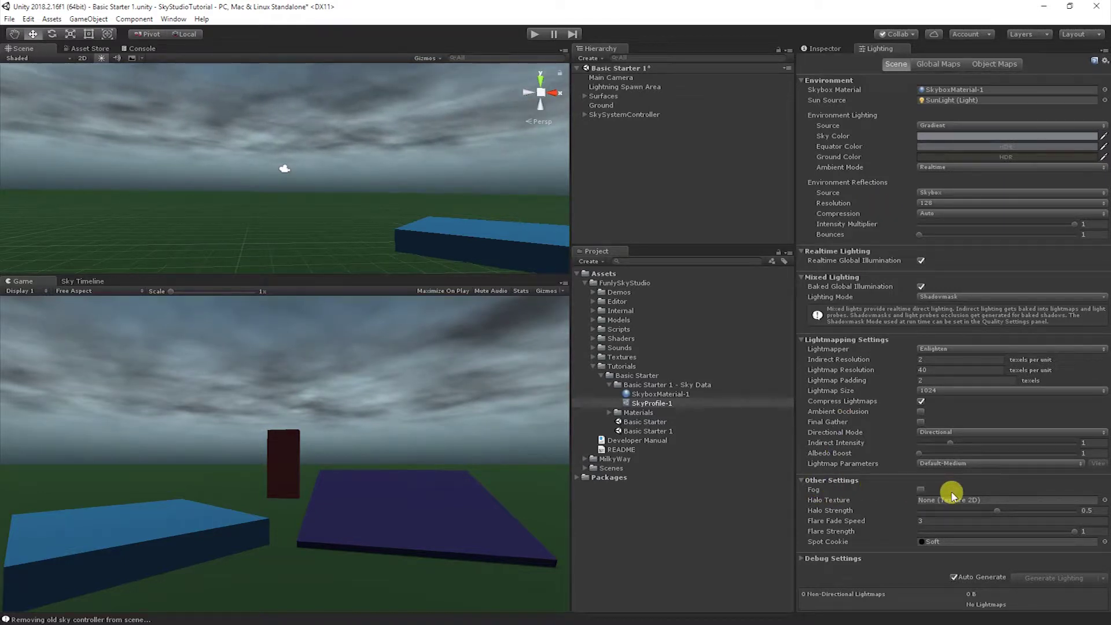
# Step: Enable scene fog in Lighting Other Settings and set Fog Mode to Exponential
pyautogui.click(846, 489)
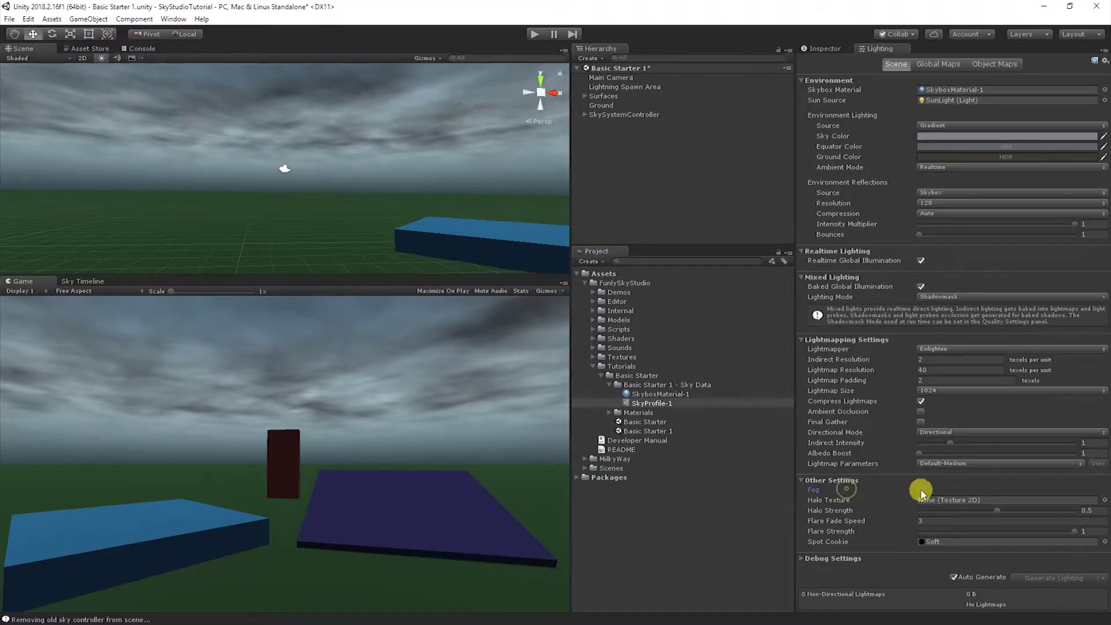
pyautogui.click(920, 490)
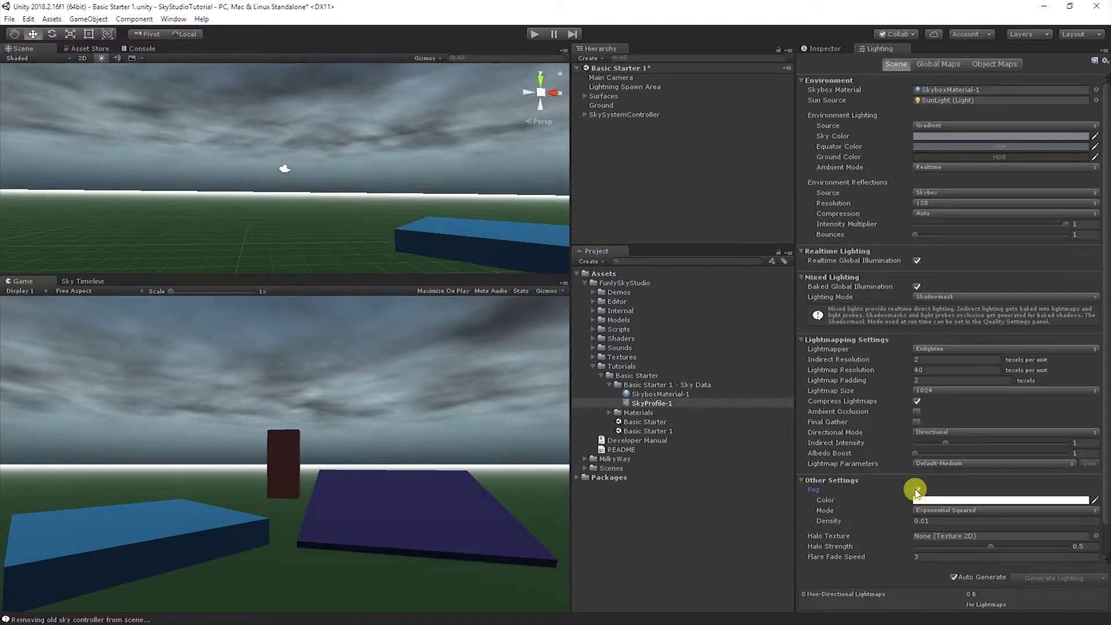
pyautogui.click(960, 510)
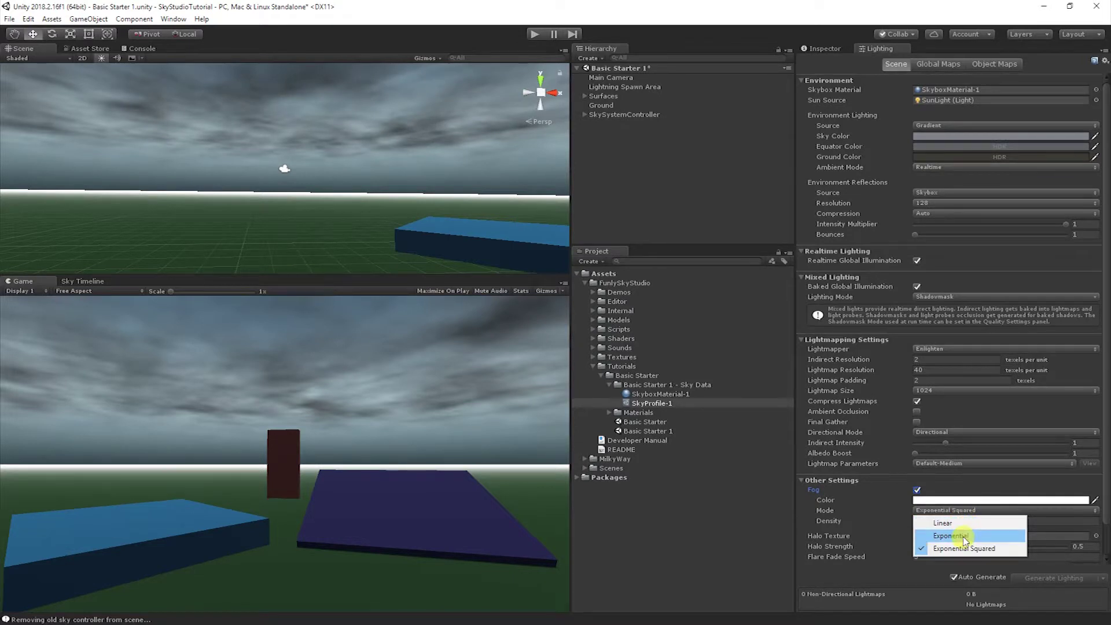
pyautogui.click(965, 539)
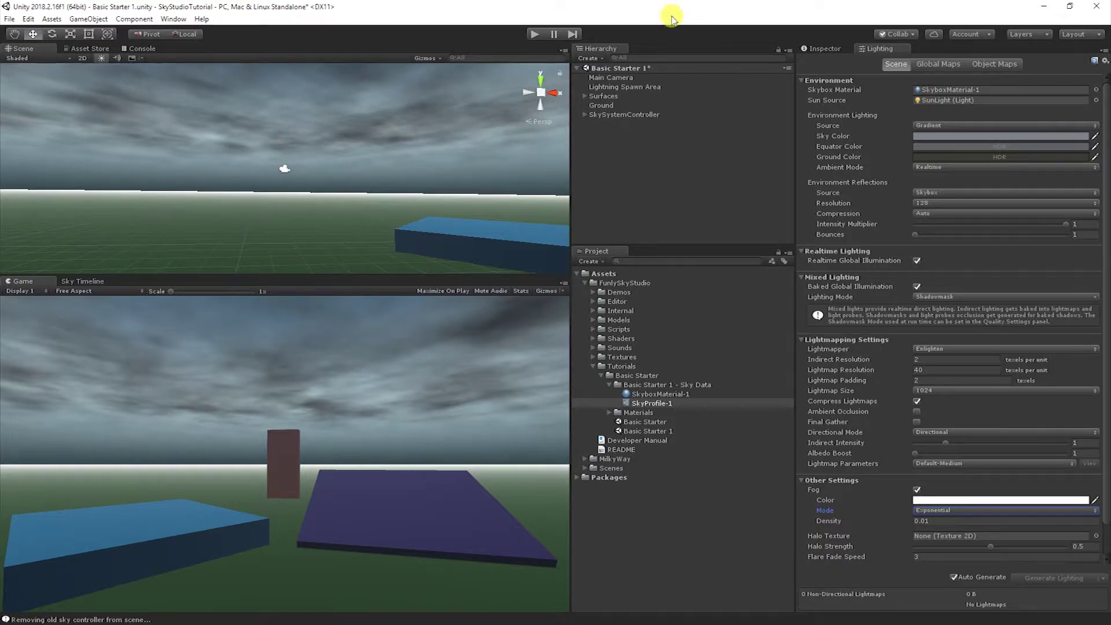
# Step: Open the SkyProfile-1 asset from SkySystemController in the Inspector, scrolled down to its Fog settings
pyautogui.click(642, 114)
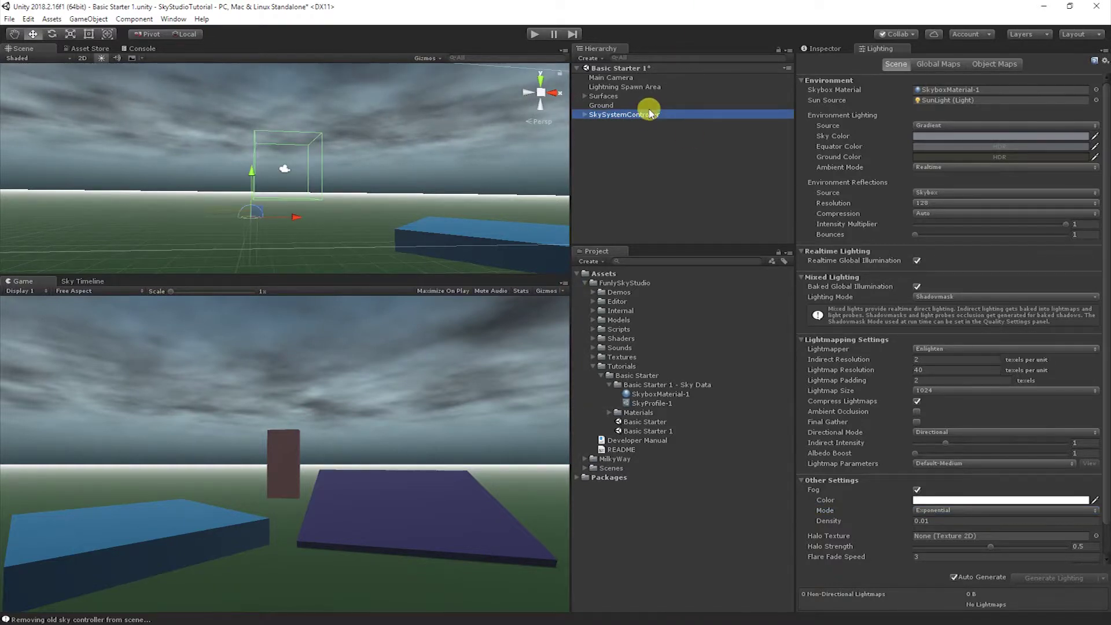
pyautogui.click(816, 48)
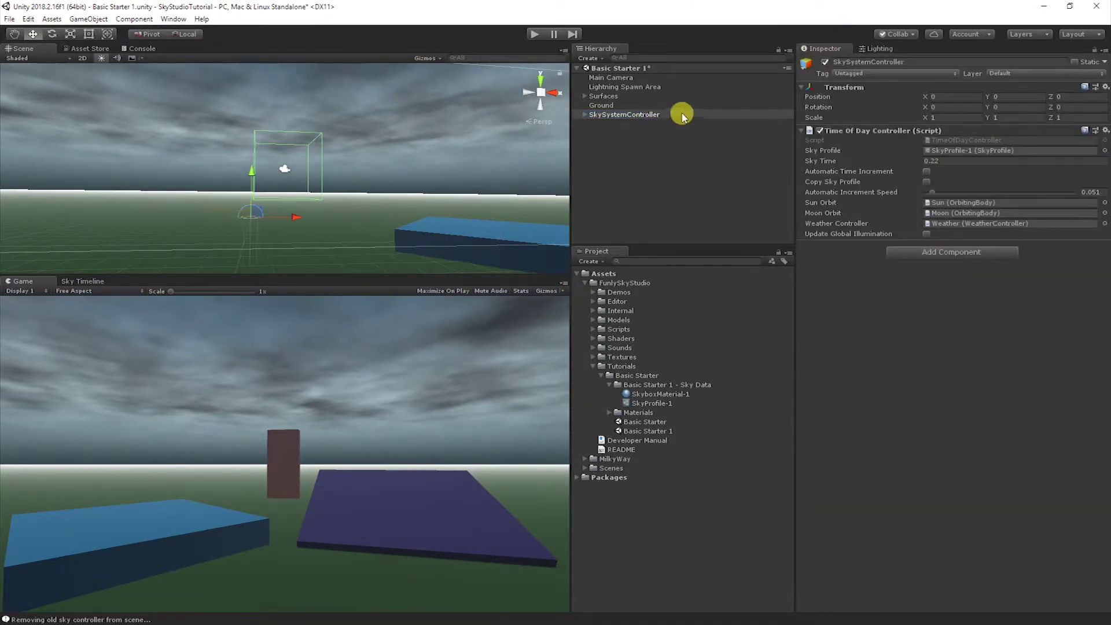
pyautogui.doubleClick(961, 150)
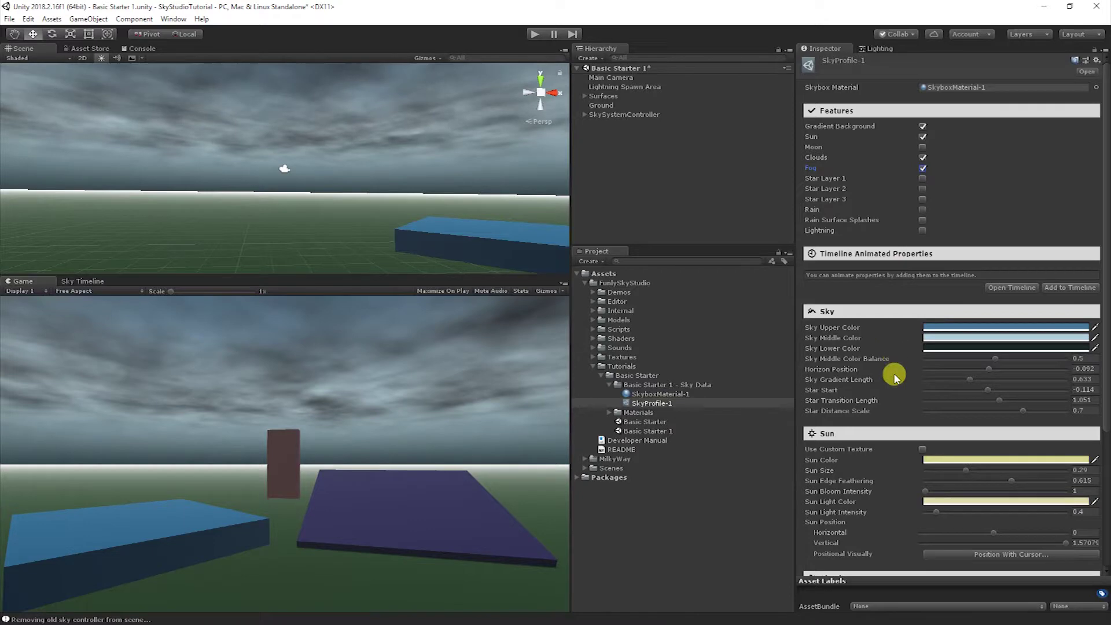
pyautogui.scroll(-5, 893, 353)
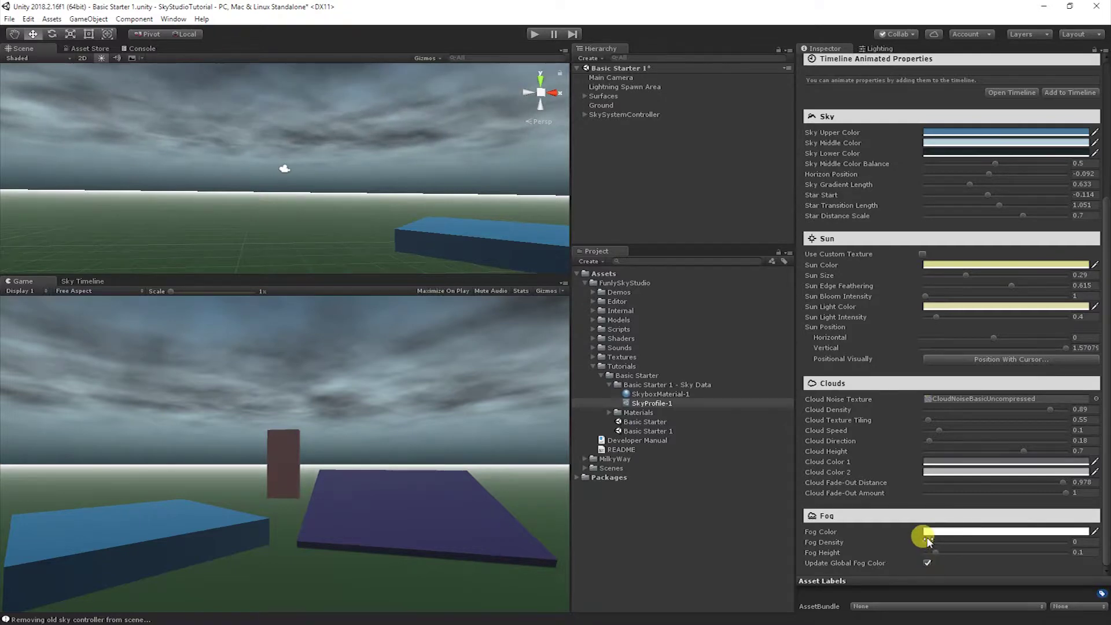
# Step: Adjust the SkyProfile-1 fog sliders to Fog Density 0.572 and Fog Height 0.03
pyautogui.moveTo(926, 544); pyautogui.dragTo(988, 543)
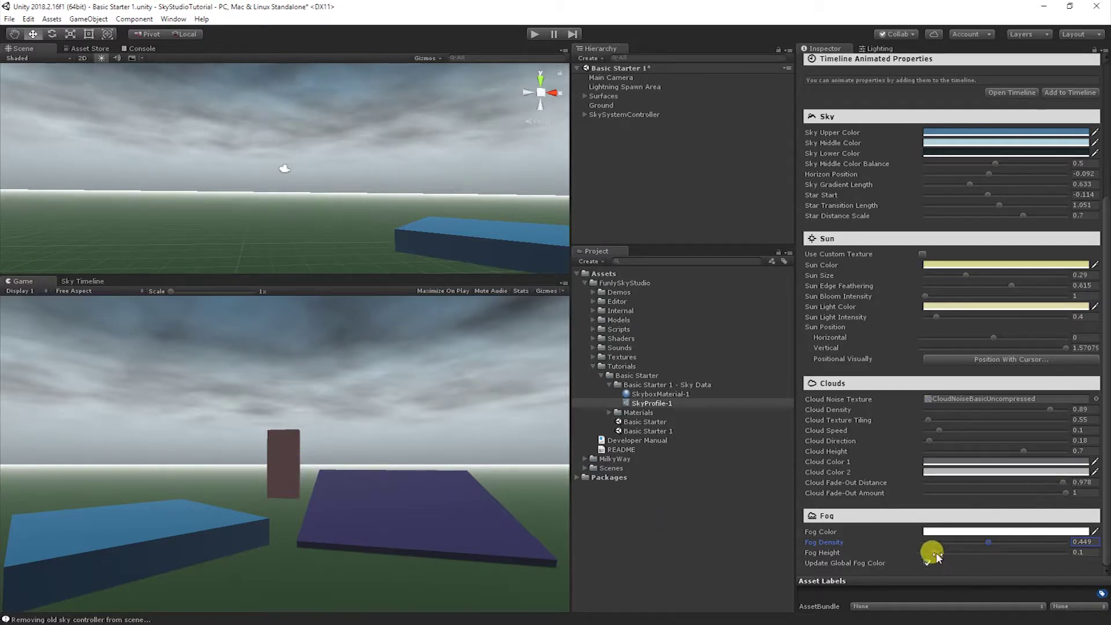
pyautogui.moveTo(934, 554); pyautogui.dragTo(932, 554)
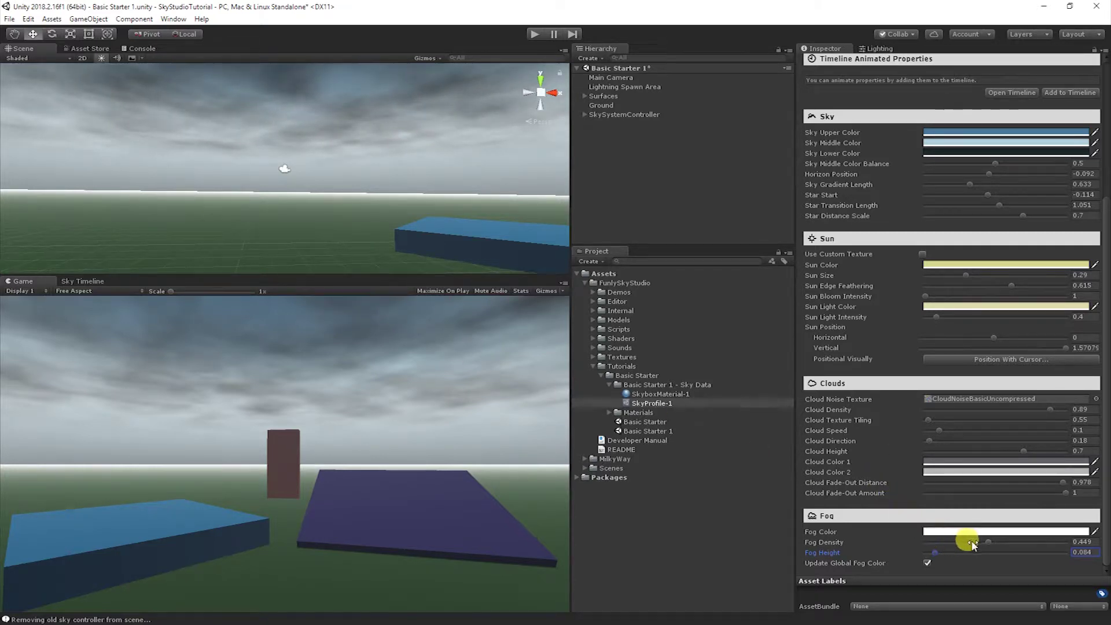
pyautogui.moveTo(988, 543); pyautogui.dragTo(1046, 543)
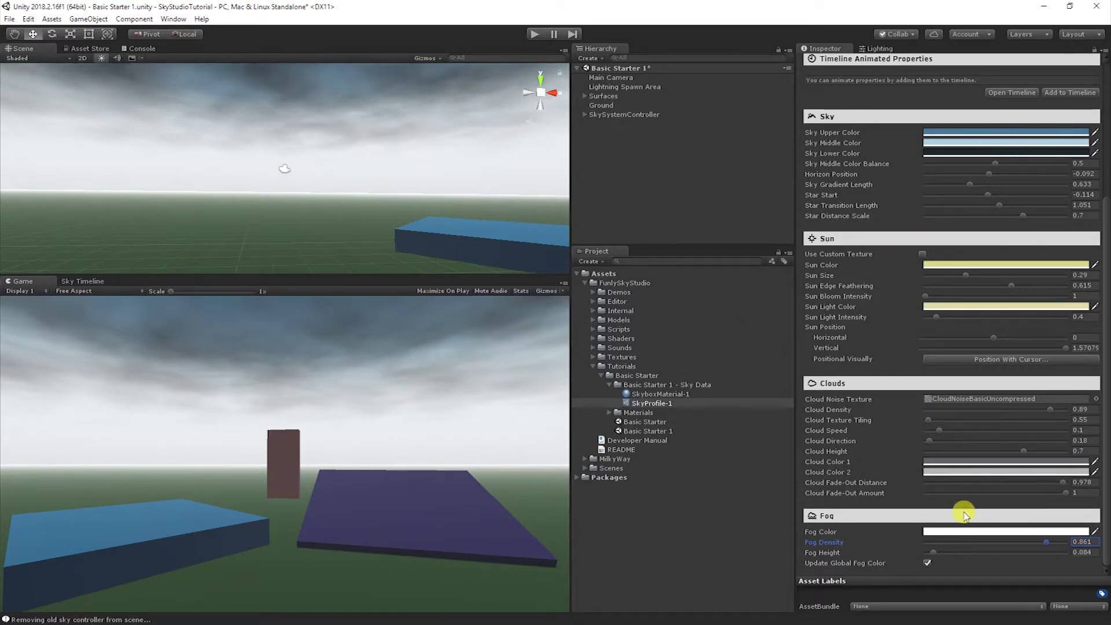
pyautogui.moveTo(947, 554); pyautogui.dragTo(927, 557)
pyautogui.moveTo(1017, 542)
pyautogui.mouseDown()
pyautogui.moveTo(993, 543)
pyautogui.moveTo(1006, 543)
pyautogui.mouseUp()
pyautogui.moveTo(928, 552); pyautogui.dragTo(930, 552)
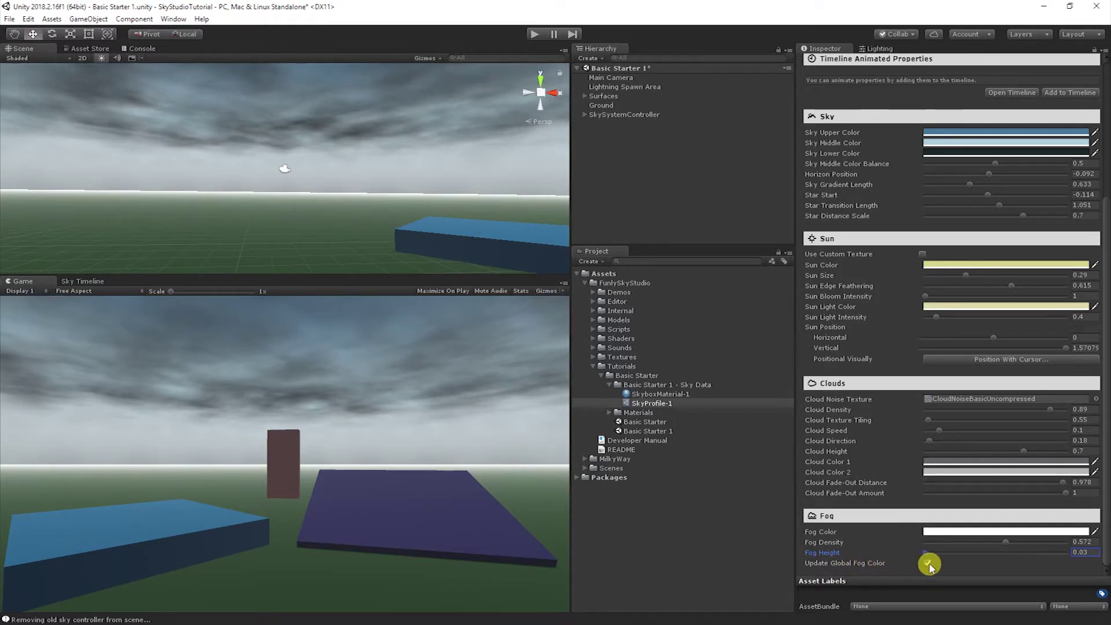
# Step: Set SkyProfile-1's Fog Color to coral red EC6363 and return to the Lighting window
pyautogui.click(971, 532)
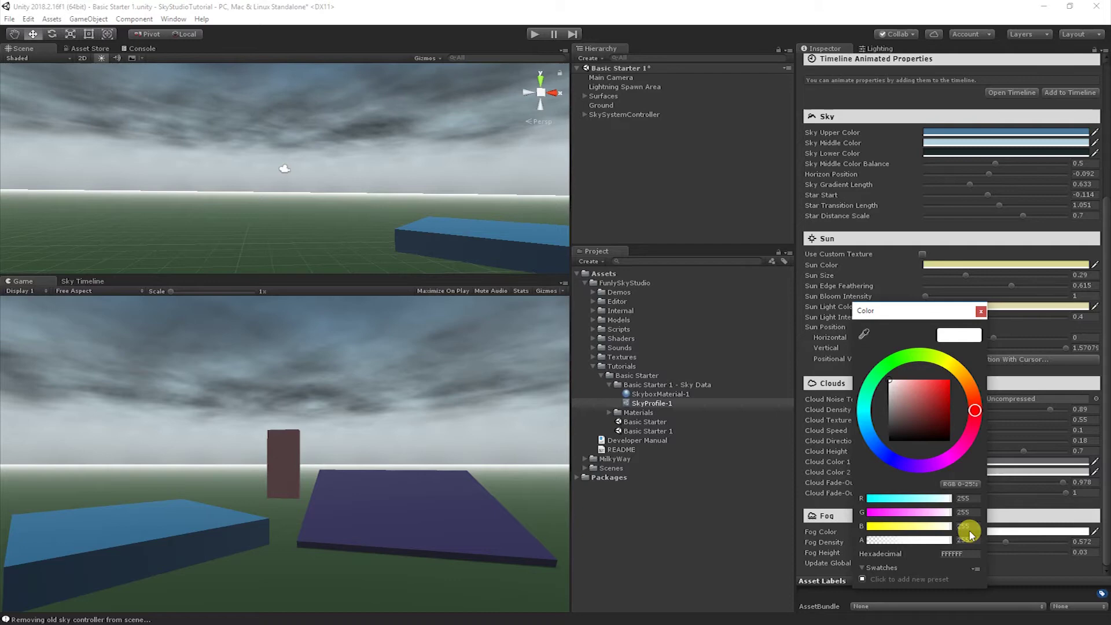
pyautogui.click(925, 386)
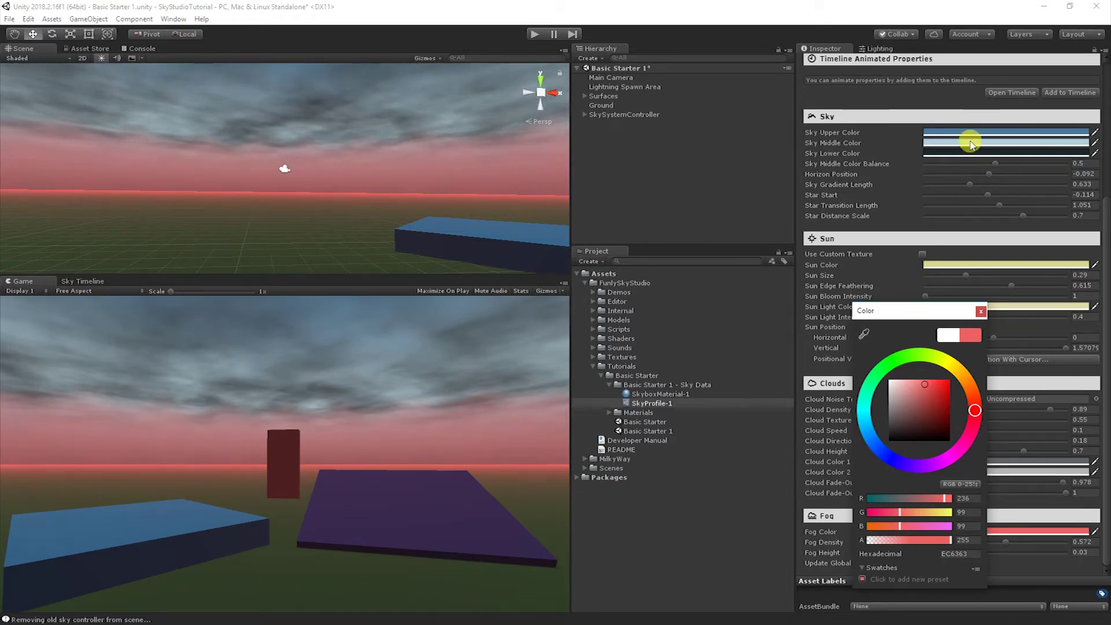
pyautogui.moveTo(886, 307); pyautogui.dragTo(649, 263)
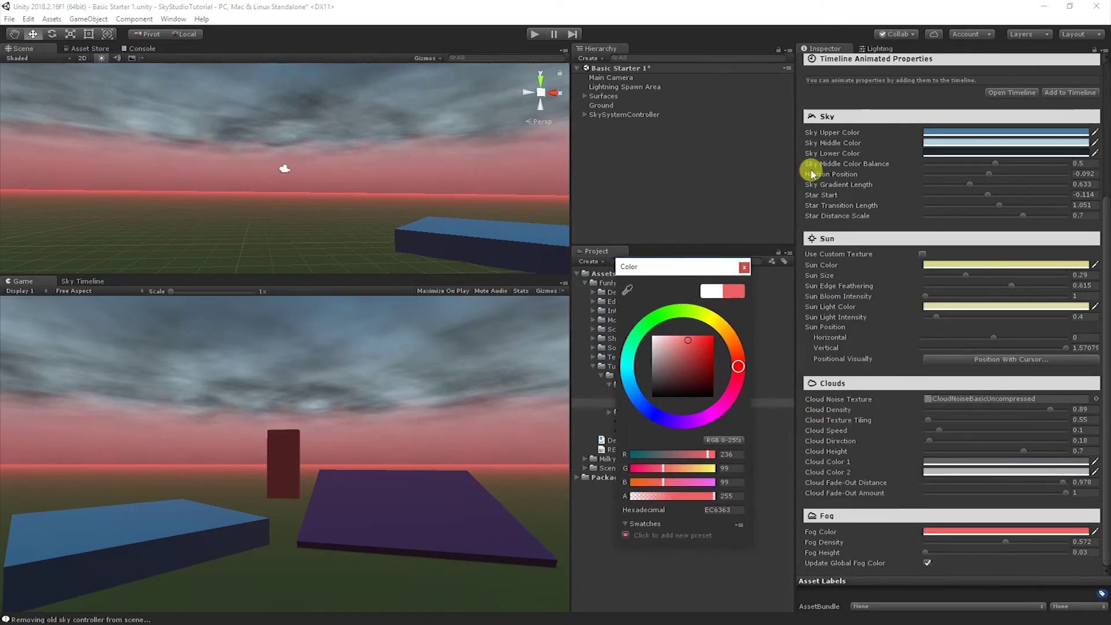
pyautogui.click(879, 49)
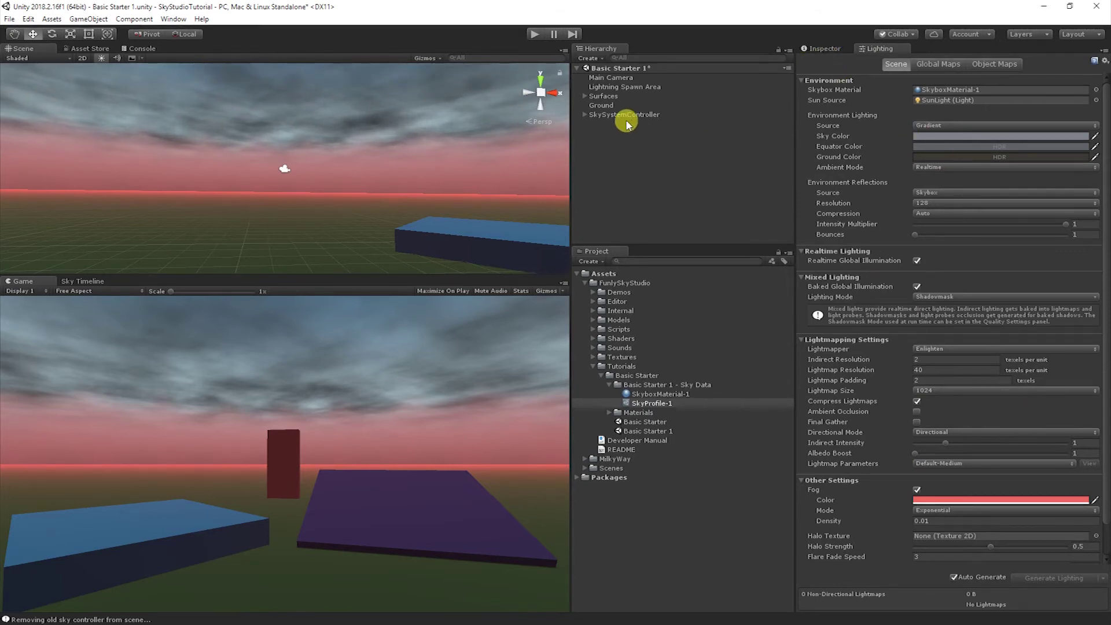
pyautogui.click(938, 510)
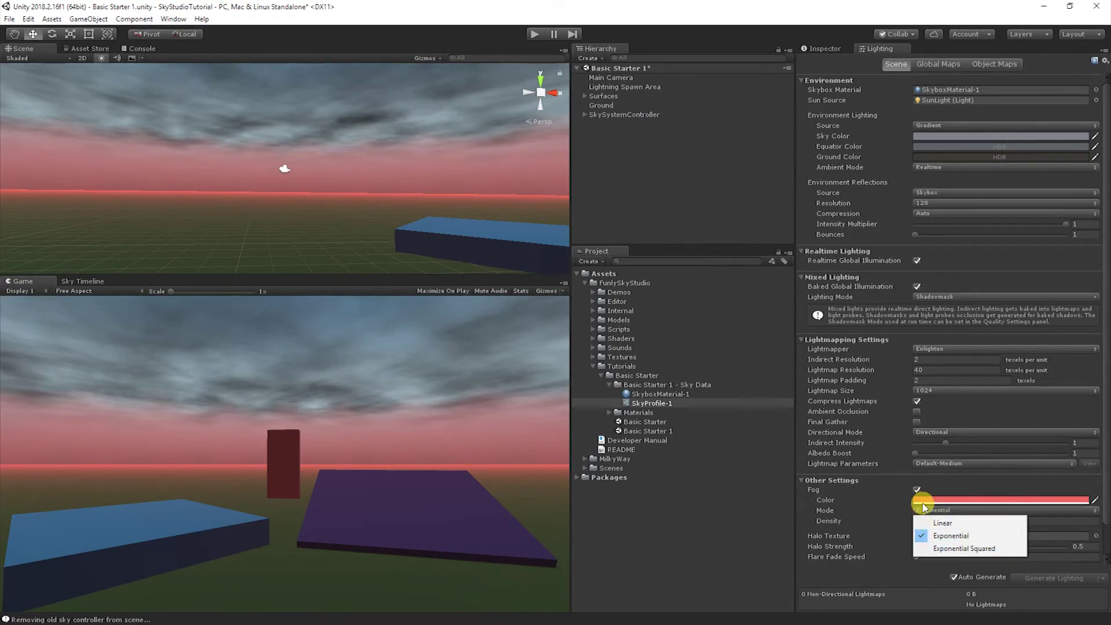
pyautogui.click(897, 482)
pyautogui.click(825, 480)
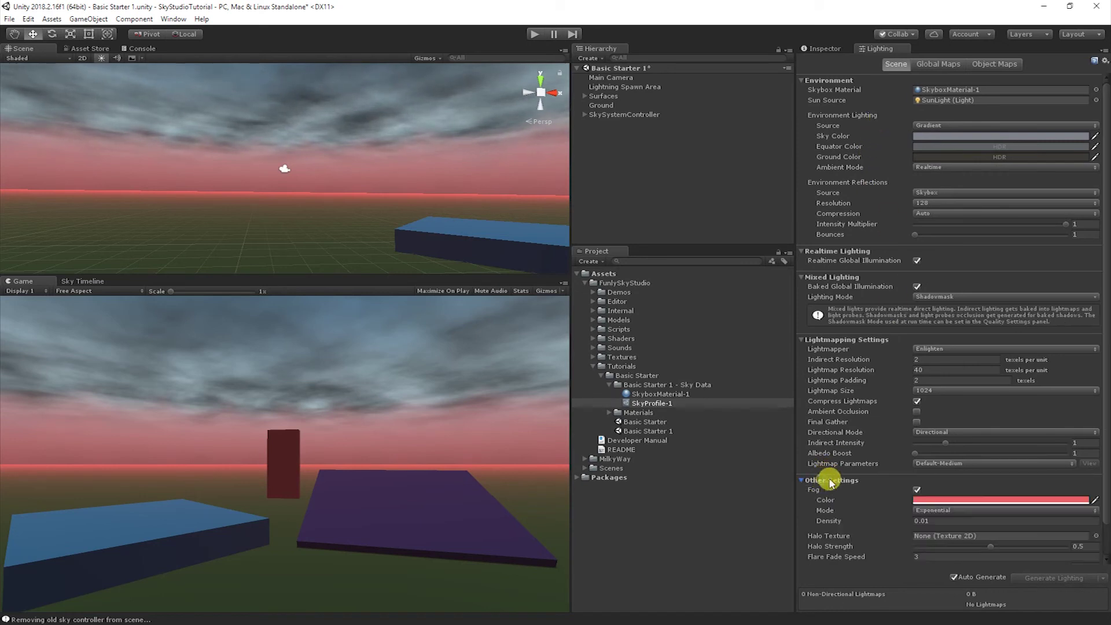